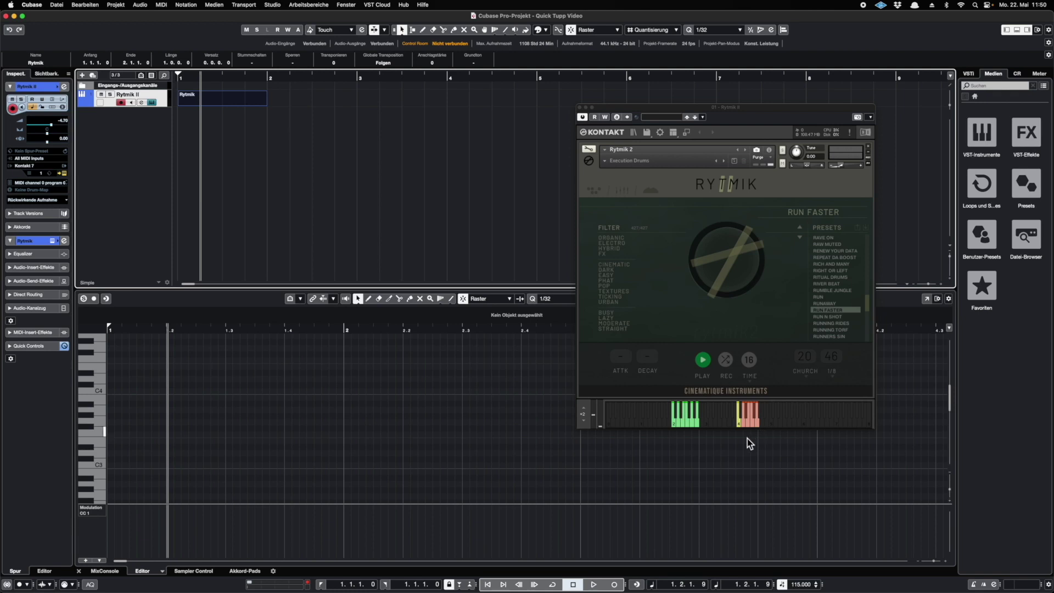
Step: Play a green key on Rytmik 2 to audition the RUN FASTER preset
left_click(676, 427)
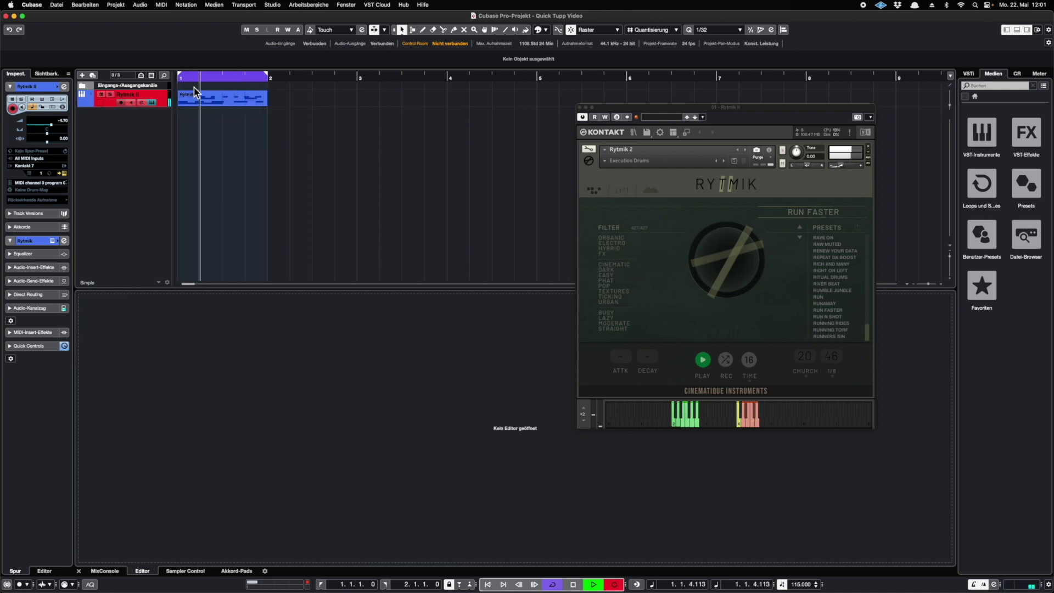
Step: Stop the cycle recording of the Rytmik pattern over bars 1–2
key("space")
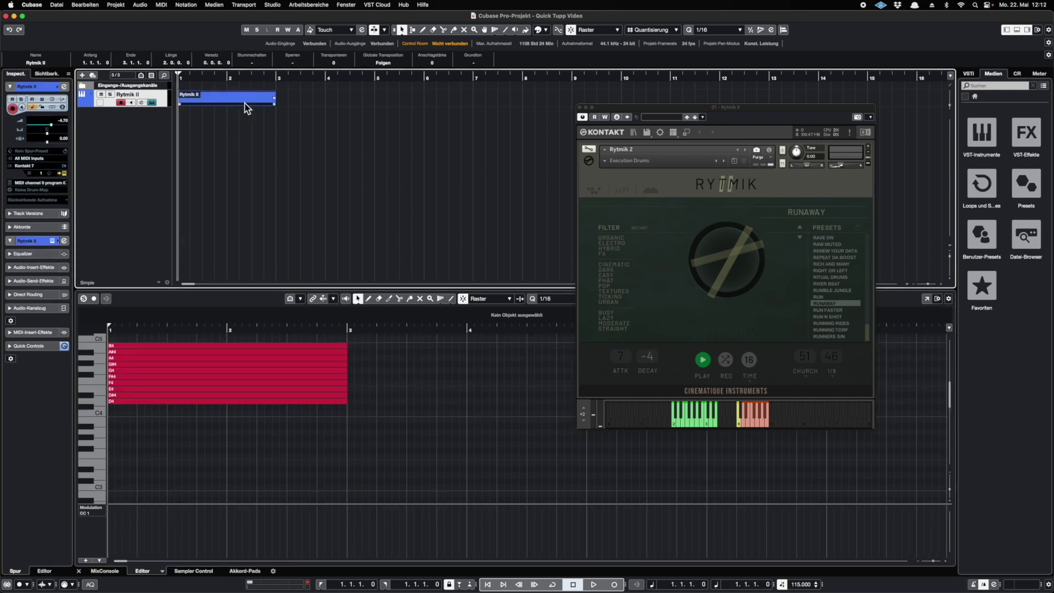
Step: Duplicate the part twice and raise the second copy's G4, A#4 and D#4 a semitone
key("super+d")
key("super+d")
left_click(287, 103)
left_click(413, 389)
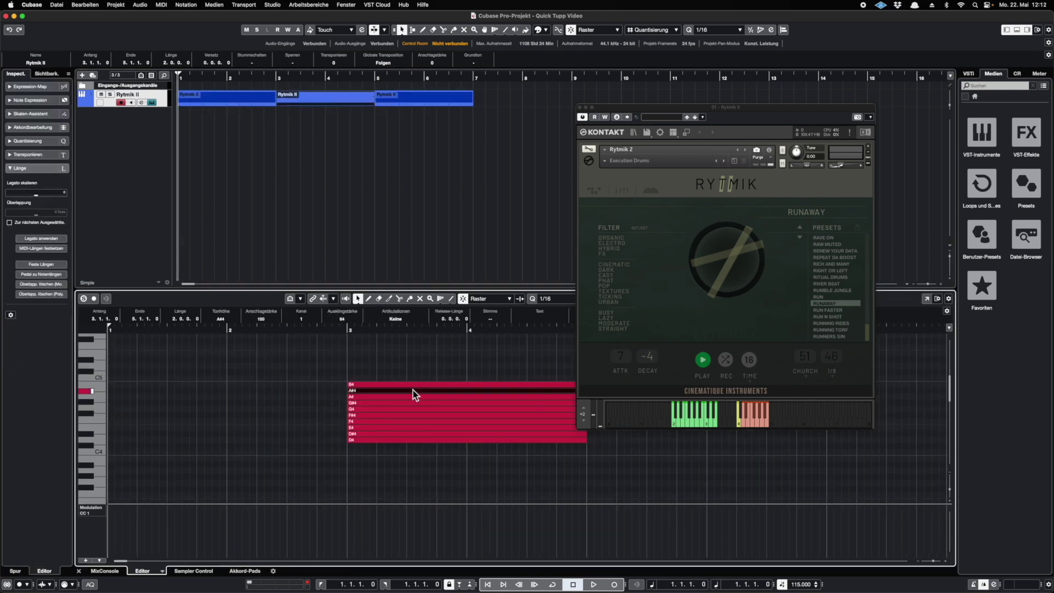
left_click(412, 410)
key("Up")
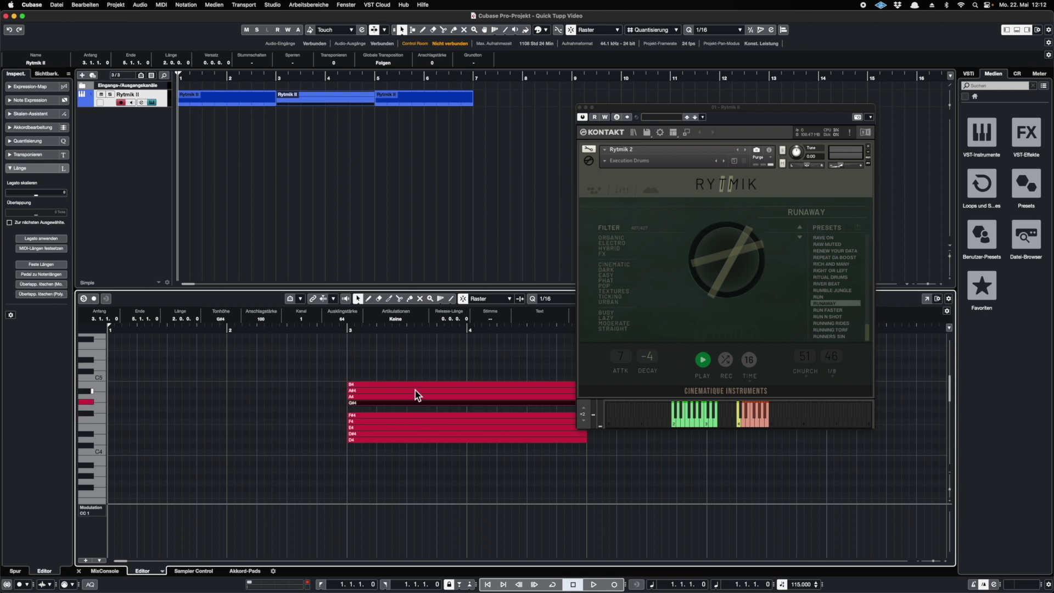
left_click(415, 390)
key("Up")
left_click(426, 433)
key("Up")
Step: Select the A4 note in the third copy and review the middle and third copies' notes
left_click(413, 99)
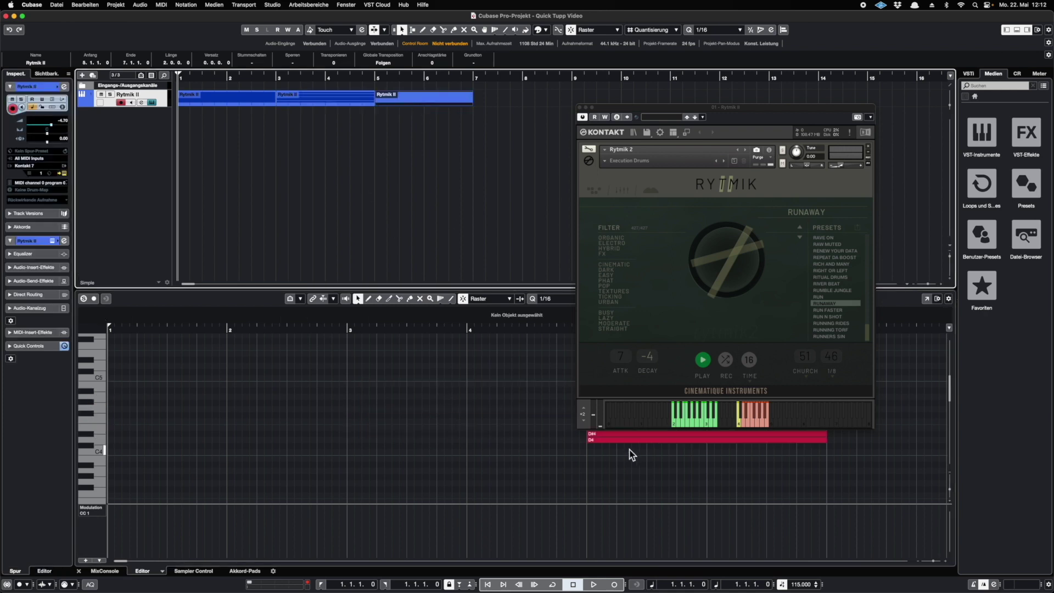
left_click(523, 397)
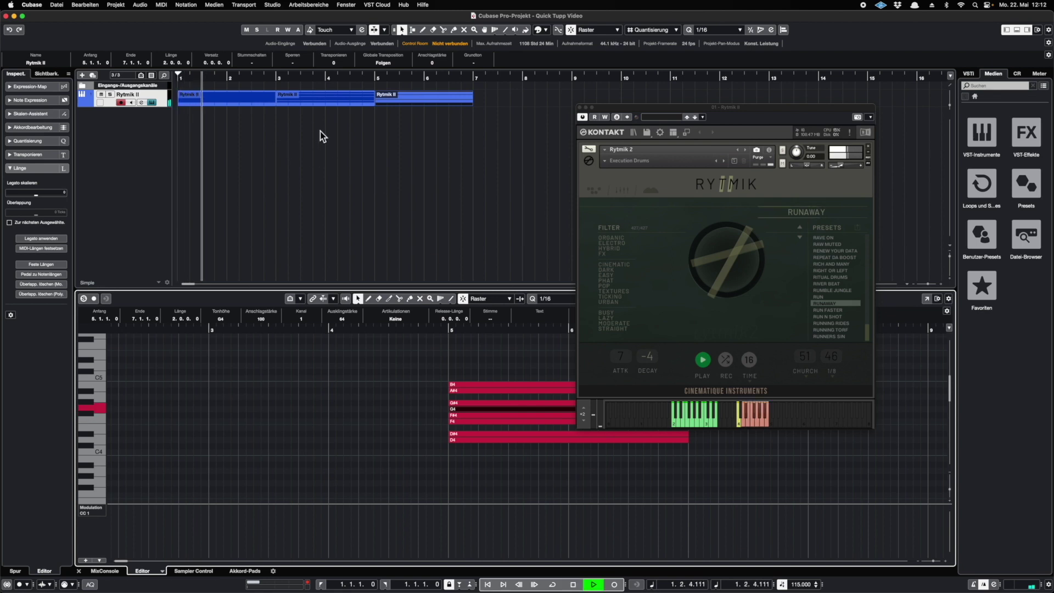
left_click(322, 103)
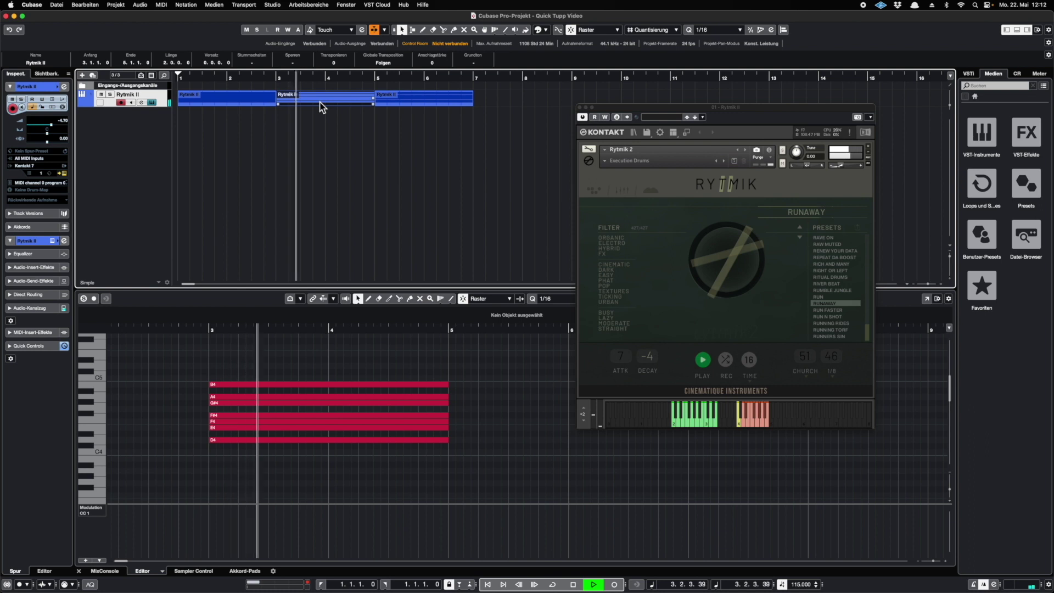
left_click(411, 102)
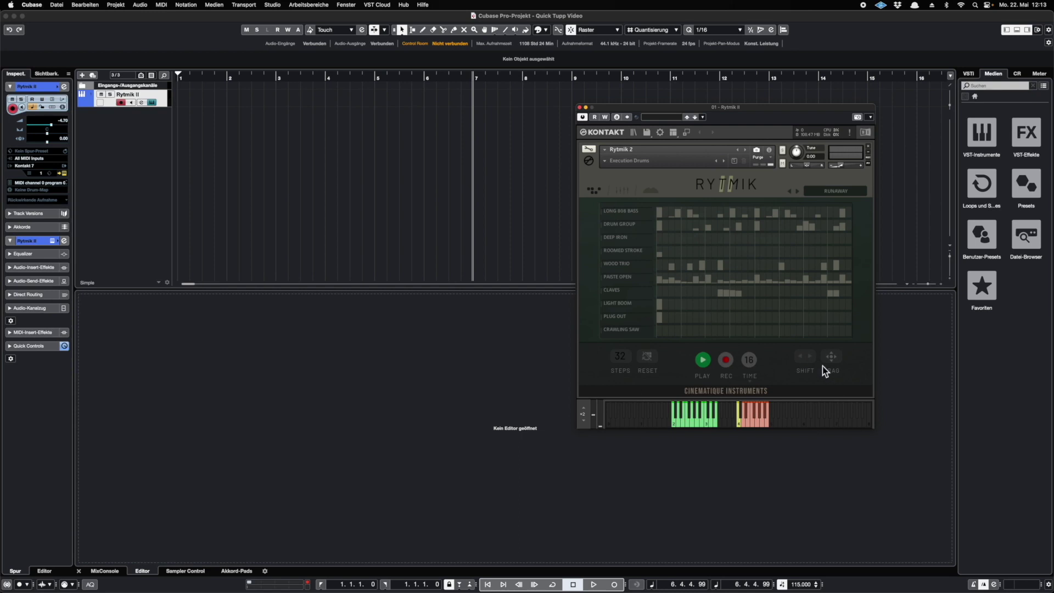
Step: Drag the Runaway sequence onto bar 1 of Rytmik II and open it in the Key Editor
left_click_drag(831, 358, 183, 110)
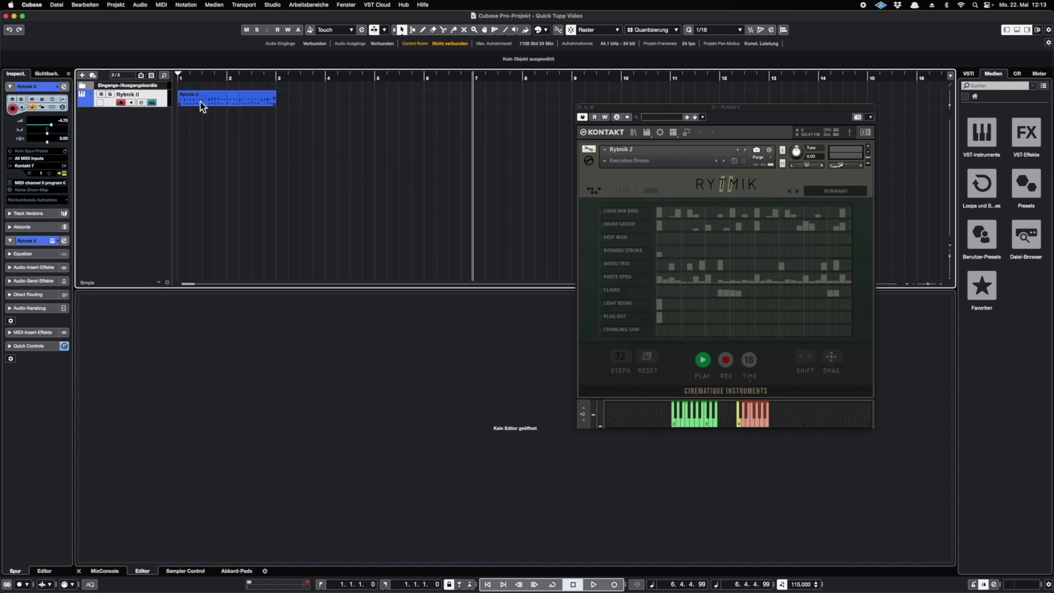
double_click(201, 106)
scroll(210, 395, "left", 2)
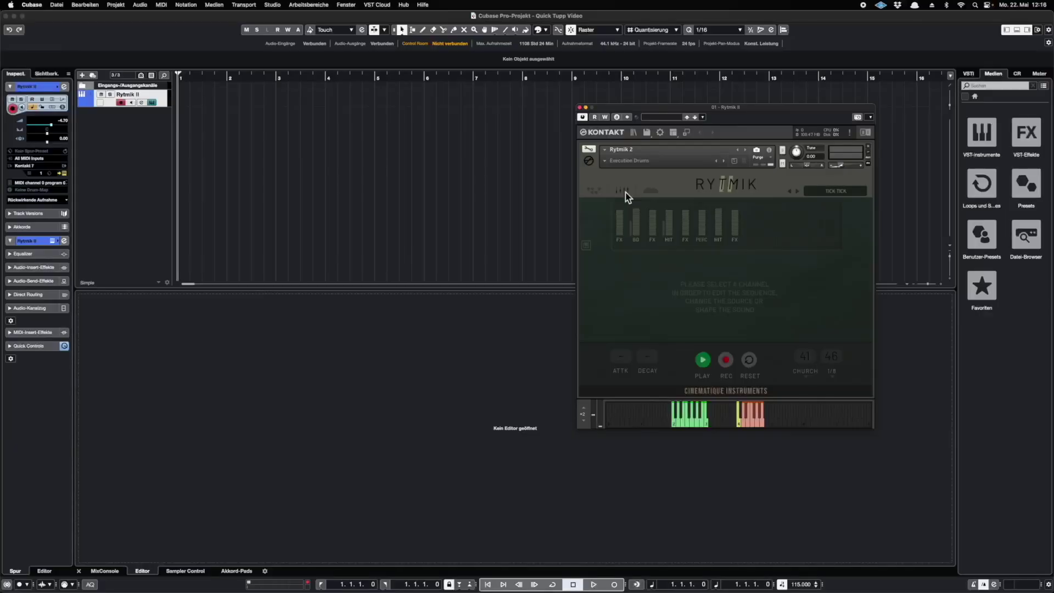
Step: Add a new Rytmik channel and set the randomize category to SEQ
left_click(754, 230)
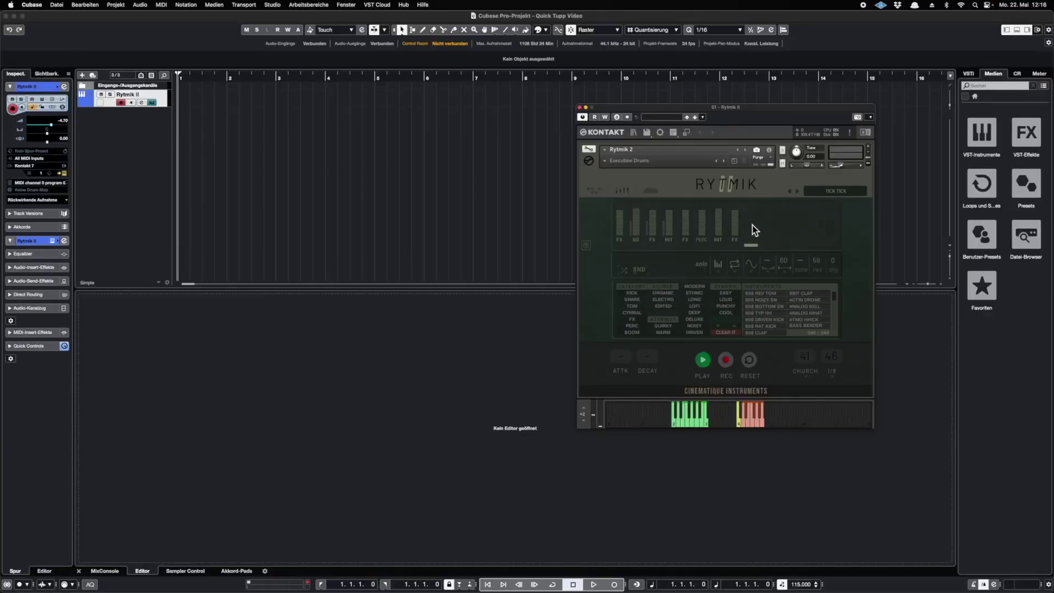
left_click(639, 271)
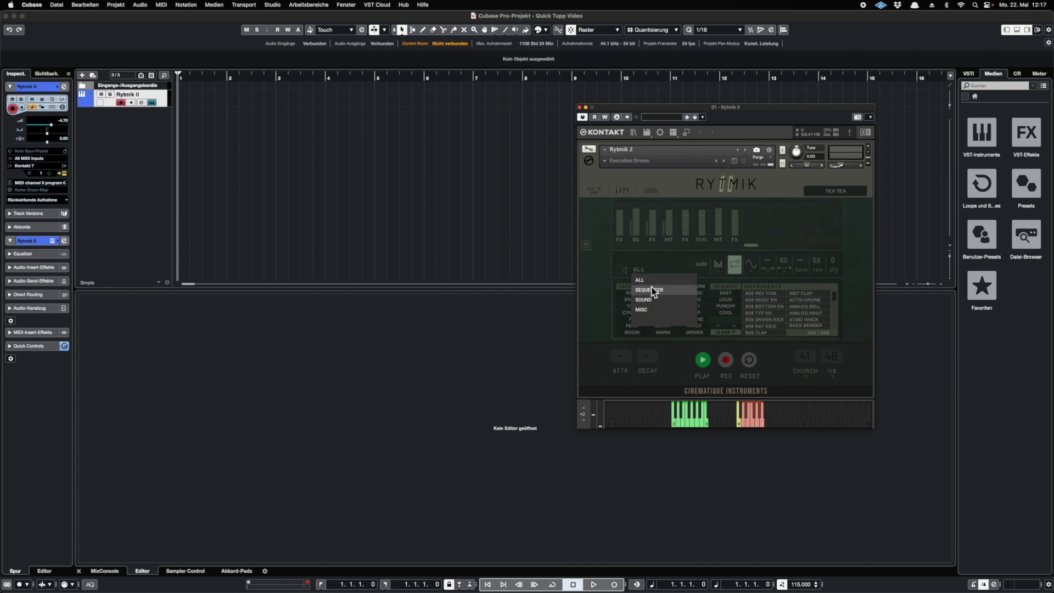
left_click(626, 273)
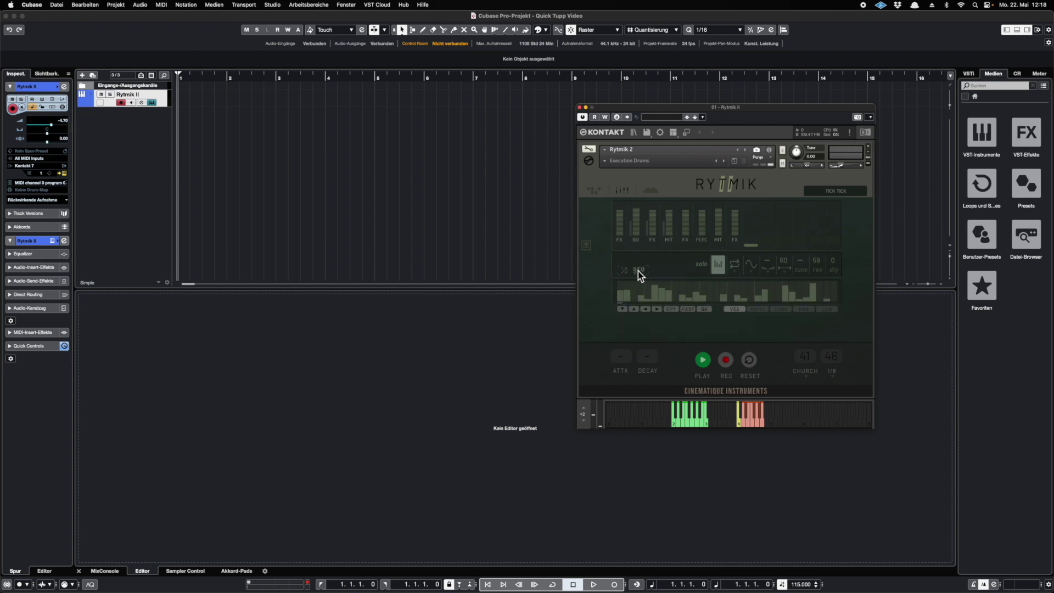
left_click(639, 271)
left_click(677, 264)
Step: Try other step timings, settle on Original, then switch randomizing to SND
left_click(705, 310)
left_click(712, 331)
left_click(706, 311)
left_click(710, 331)
left_click(706, 310)
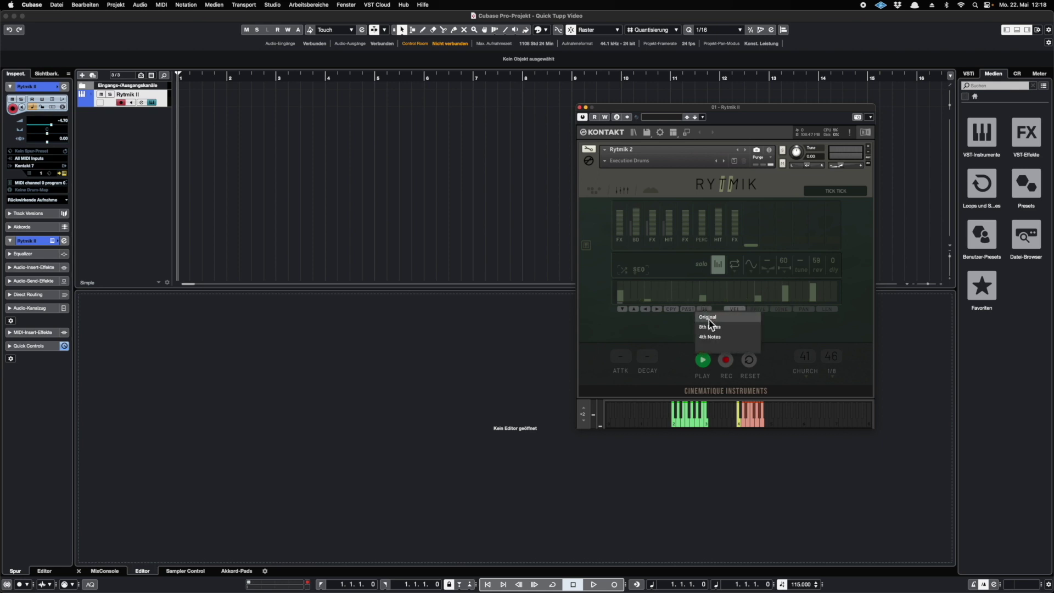
left_click(708, 318)
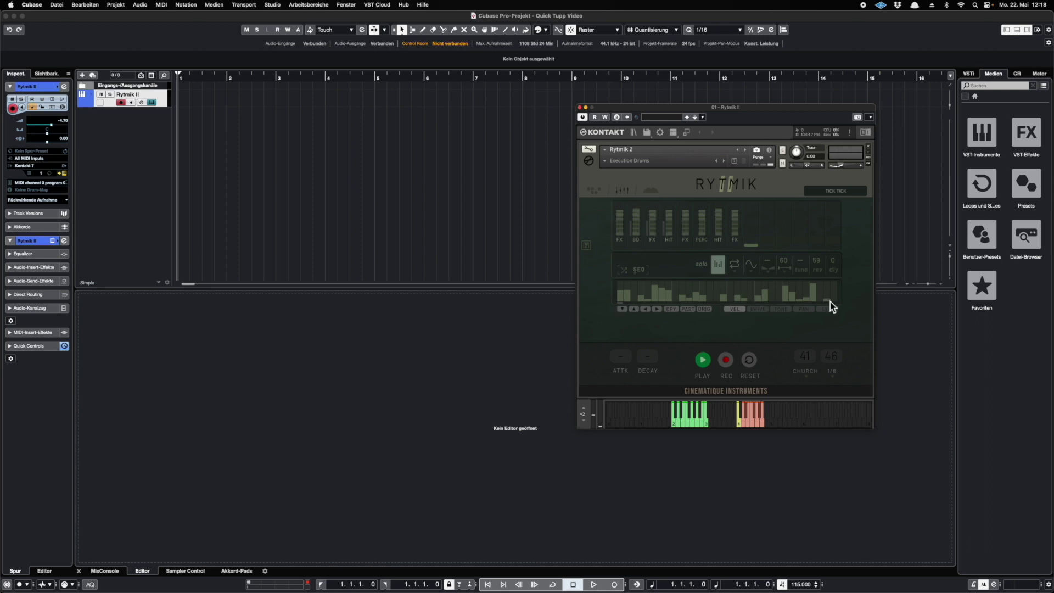
left_click(648, 273)
left_click(646, 299)
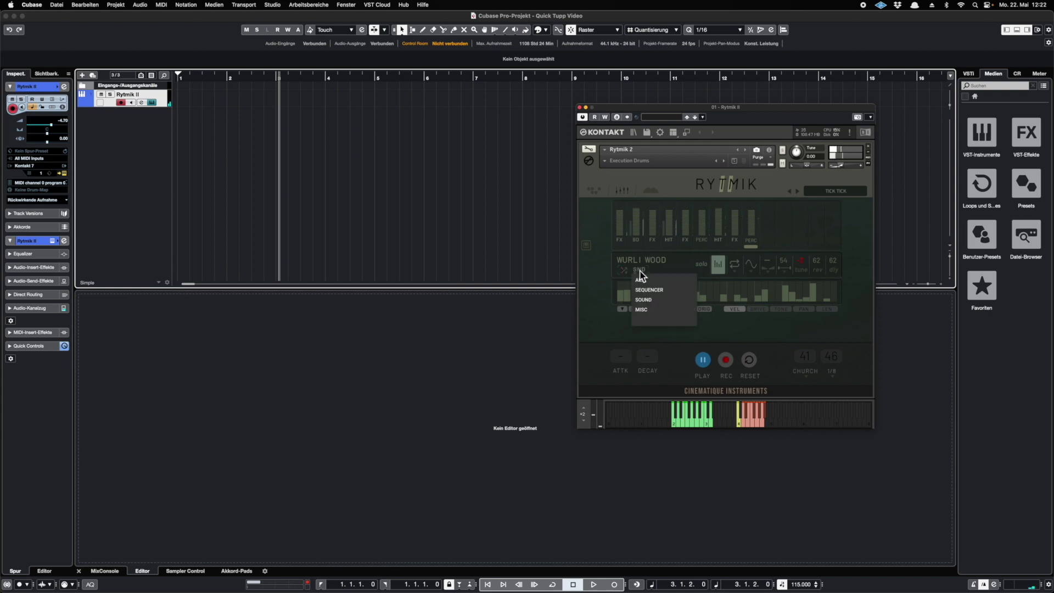
Step: Set randomizing back to SEQ and switch the DRIVE and TONE effects to Sequenced
left_click(646, 288)
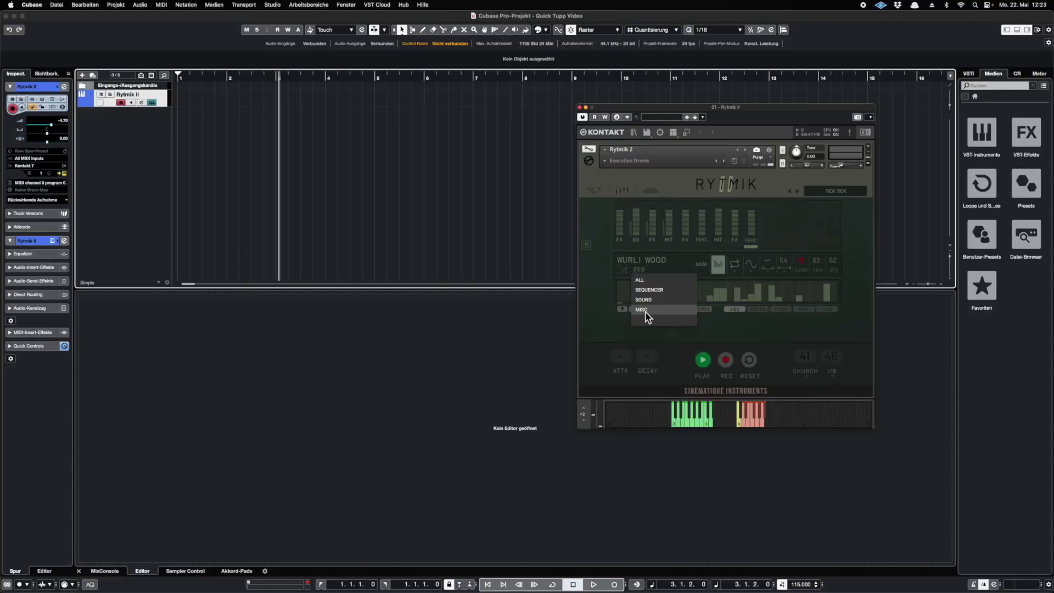
left_click(782, 271)
left_click(773, 276)
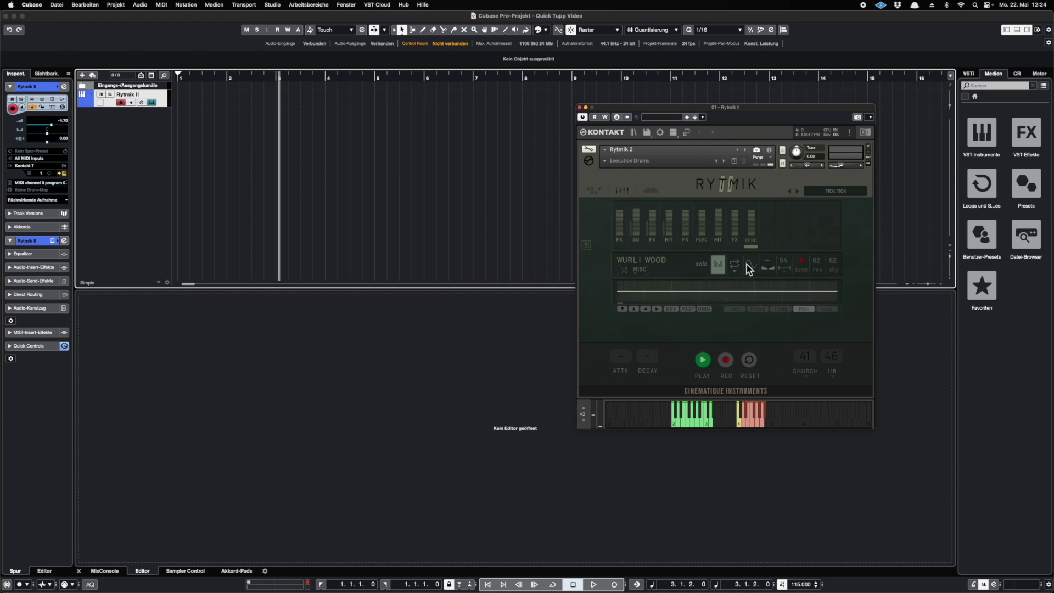
left_click(750, 266)
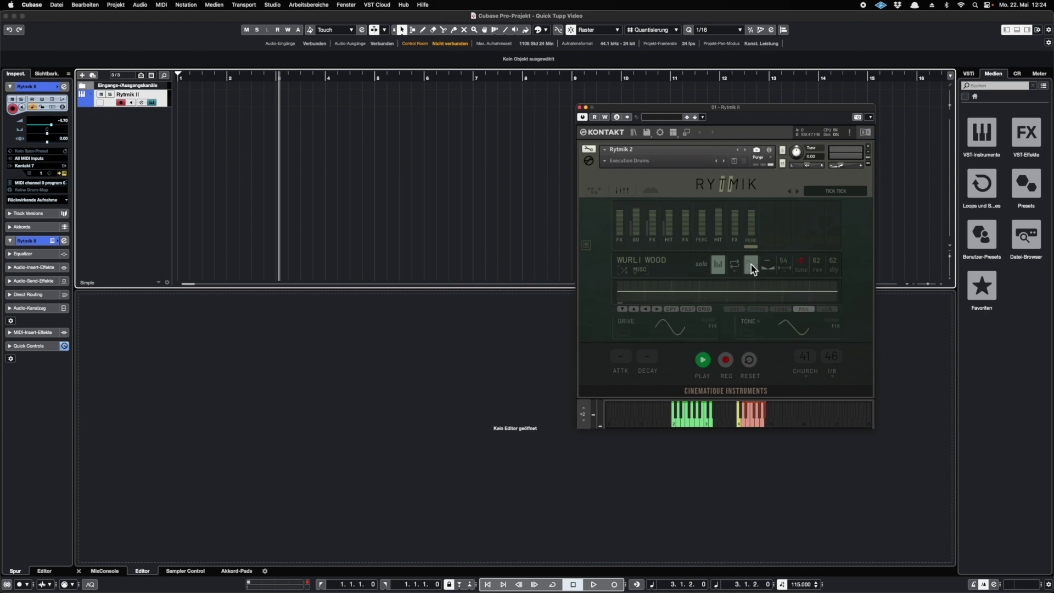
left_click(713, 328)
left_click(736, 343)
left_click(835, 327)
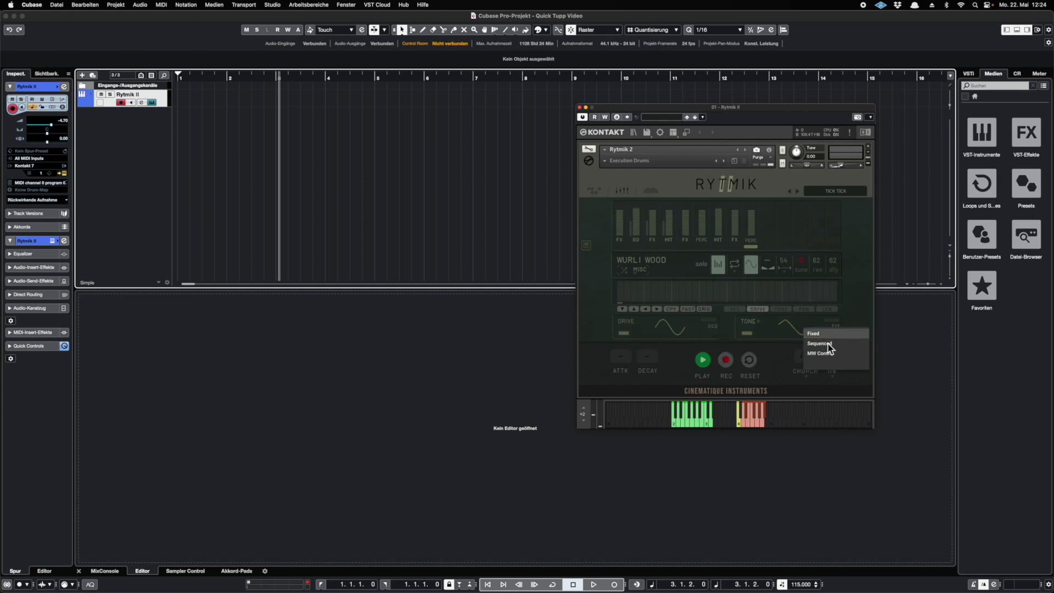
left_click(820, 343)
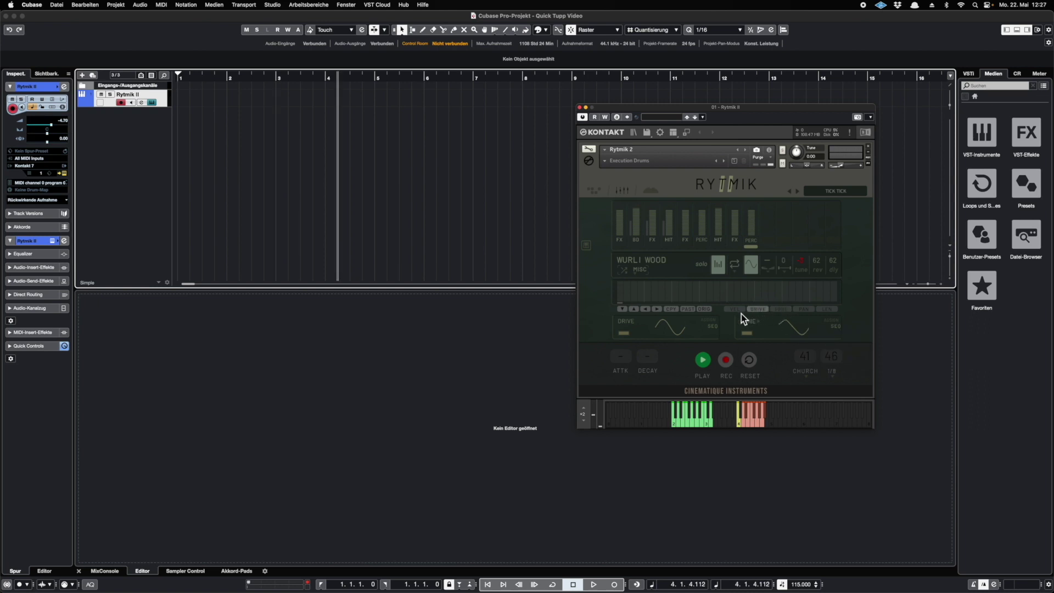
Step: Audition playback while viewing the velocity and Drive lane step values
left_click(738, 311)
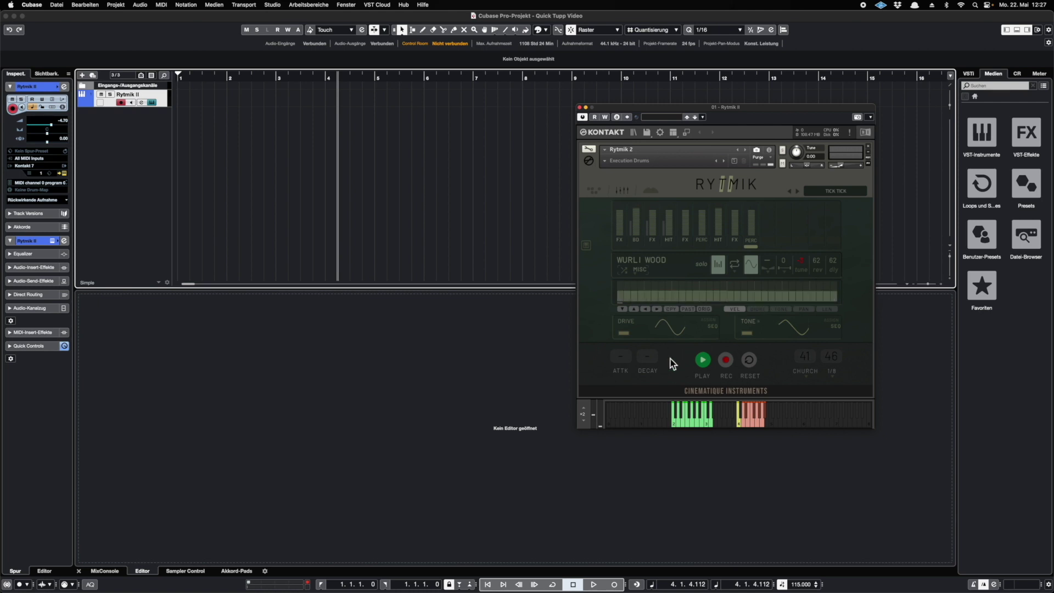
left_click(703, 361)
left_click(758, 309)
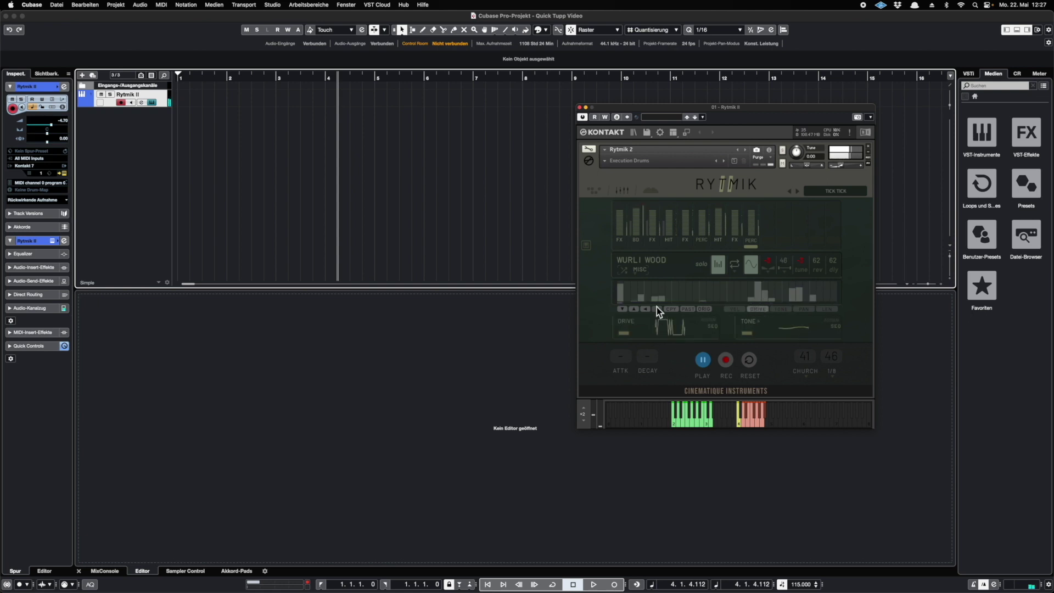
left_click(702, 362)
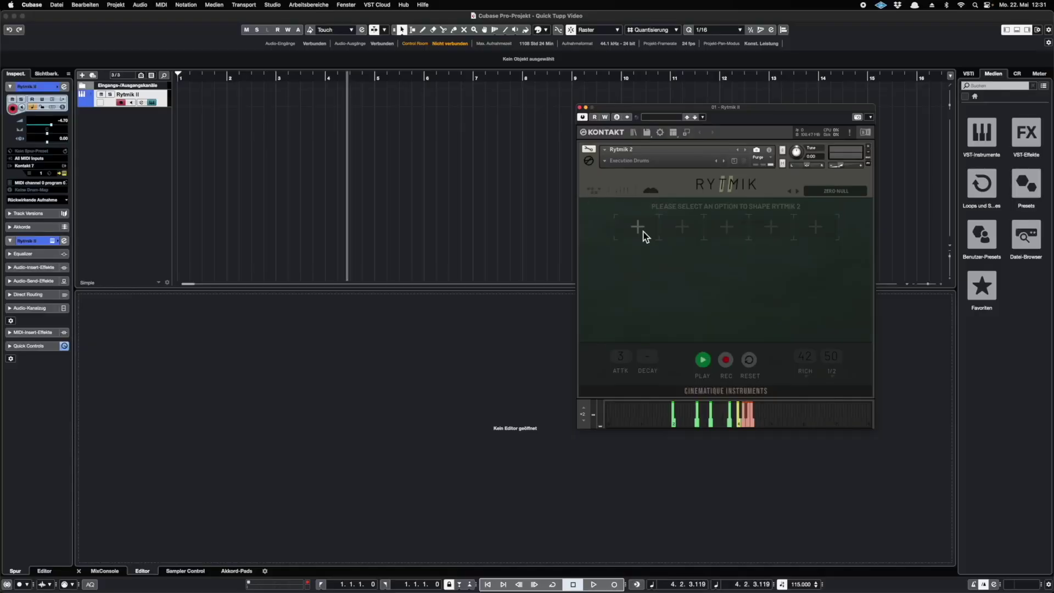
Step: Put SLOT VOL in mod wheel slot 1 with a falling curve, assigned to HIT and FX slots
left_click(643, 231)
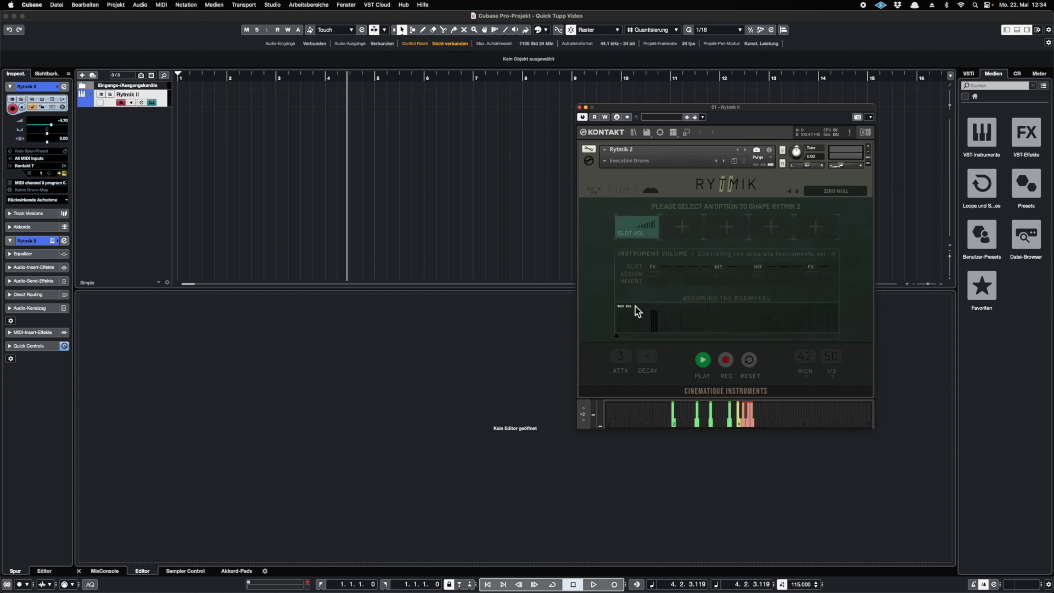
left_click_drag(635, 306, 710, 336)
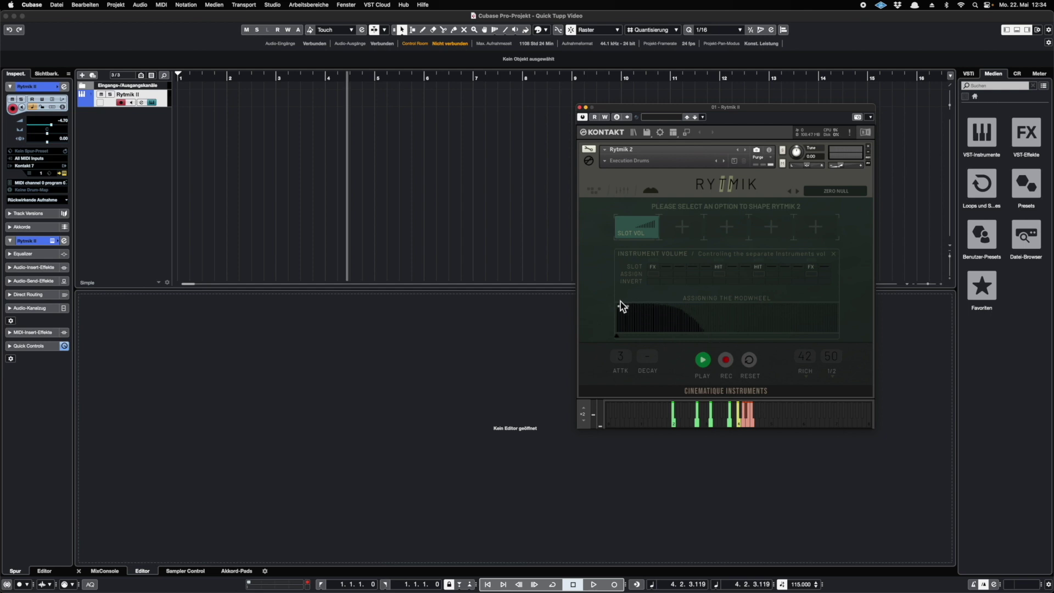
left_click(717, 275)
left_click(653, 274)
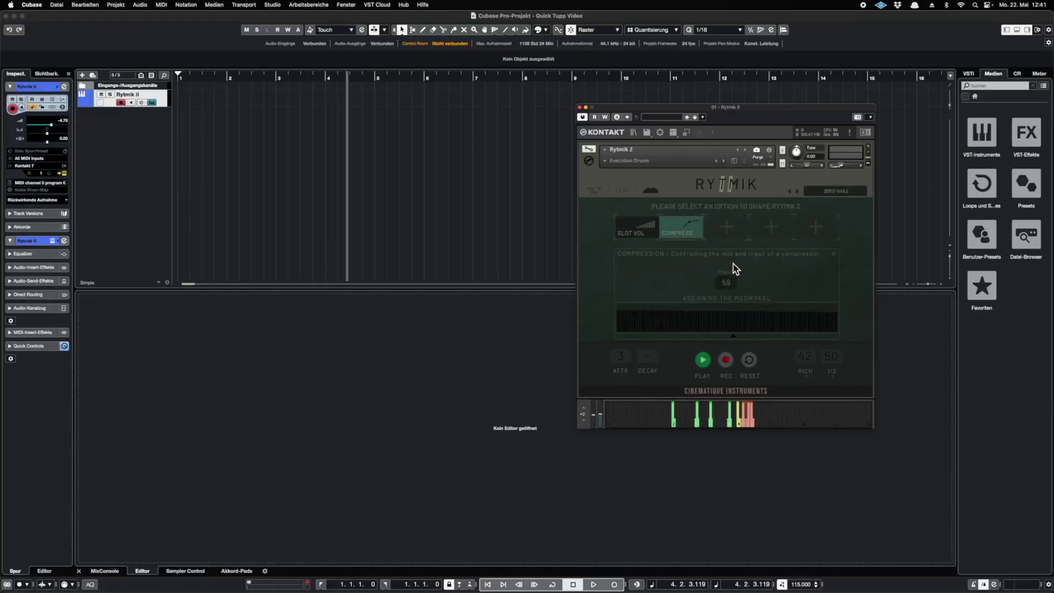
Step: Adjust the compressor's input, then set attack to −5 and decay to 4
mouse_move(733, 264)
left_mouse_down()
mouse_move(734, 249)
mouse_move(733, 290)
mouse_move(736, 264)
left_mouse_up()
scroll(730, 287, "down", 6)
left_click_drag(628, 347, 628, 352)
left_click_drag(629, 356, 636, 379)
left_click_drag(658, 337, 655, 353)
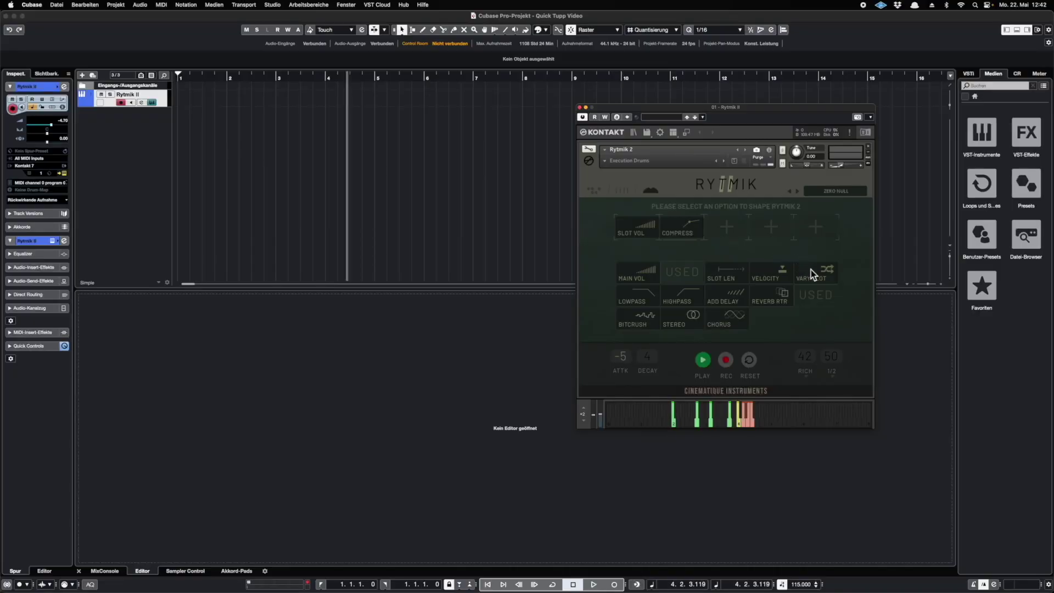
Step: Add VARY SLOT to the third mod wheel slot and draw a rising curve for it
left_click(812, 272)
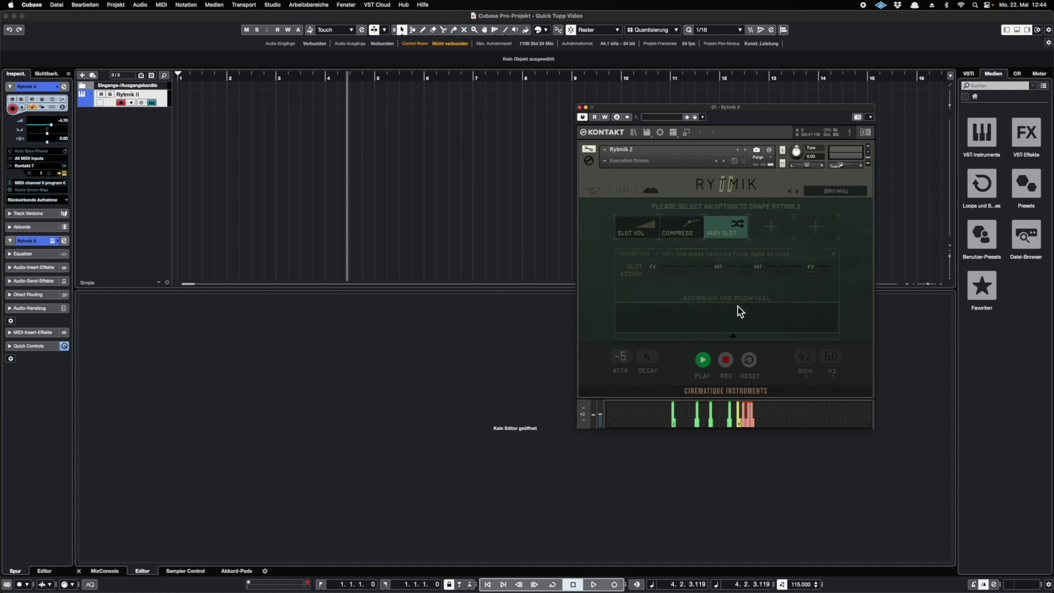
left_click_drag(839, 308, 509, 361)
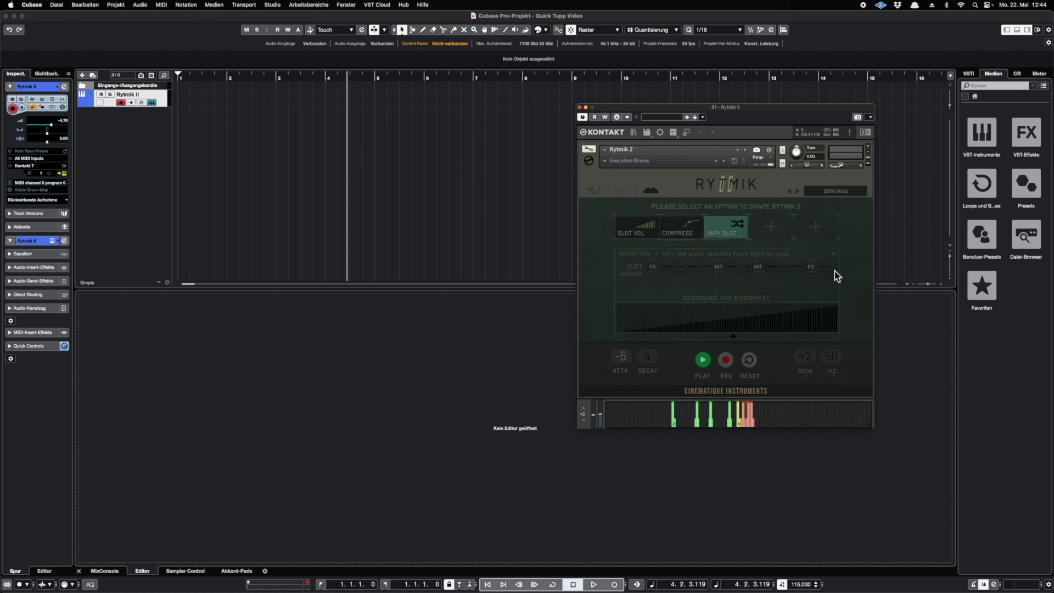